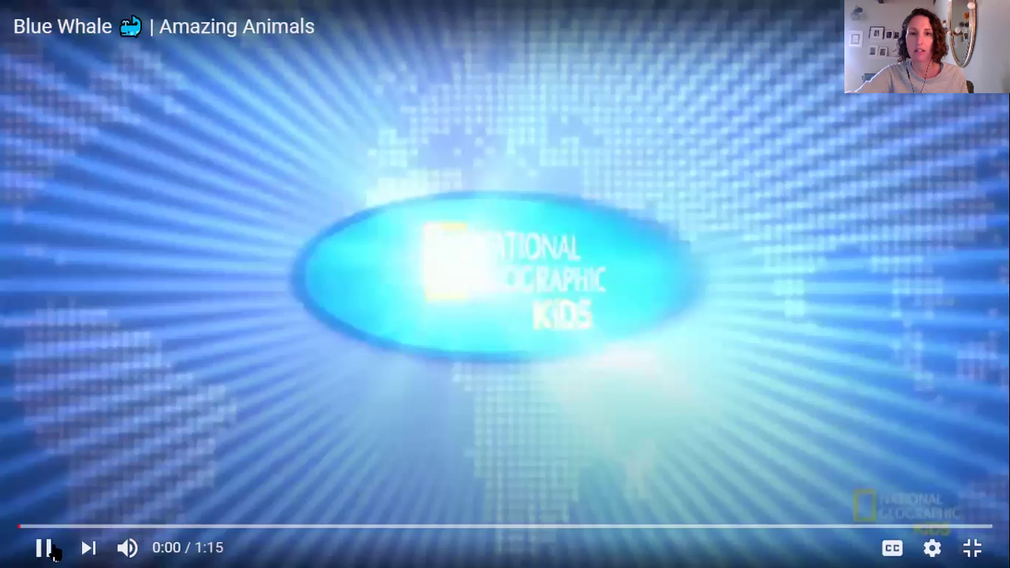
key(space)
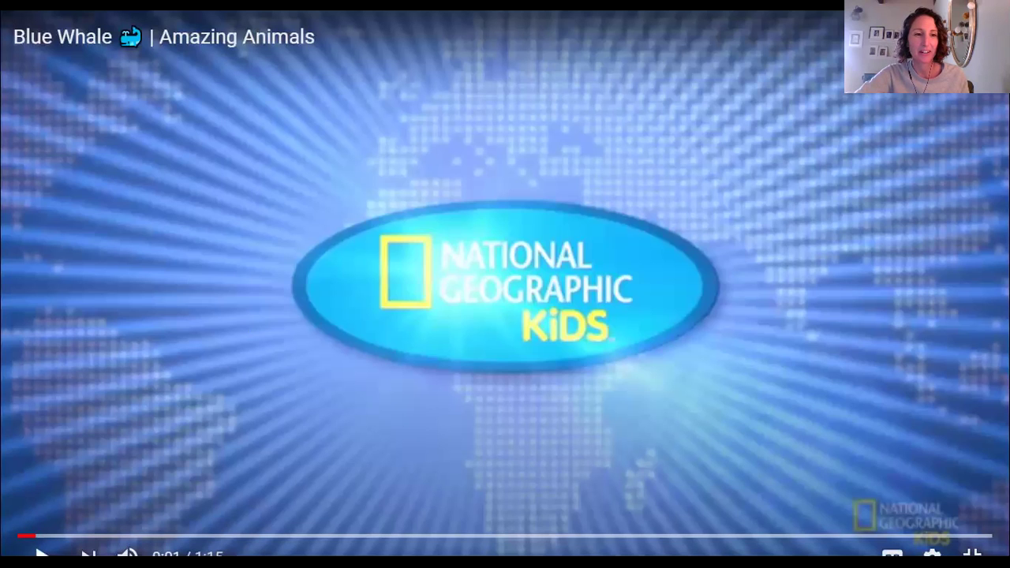
Step: Play the Blue Whale video through, pausing once and skipping ahead 5 seconds
key(space)
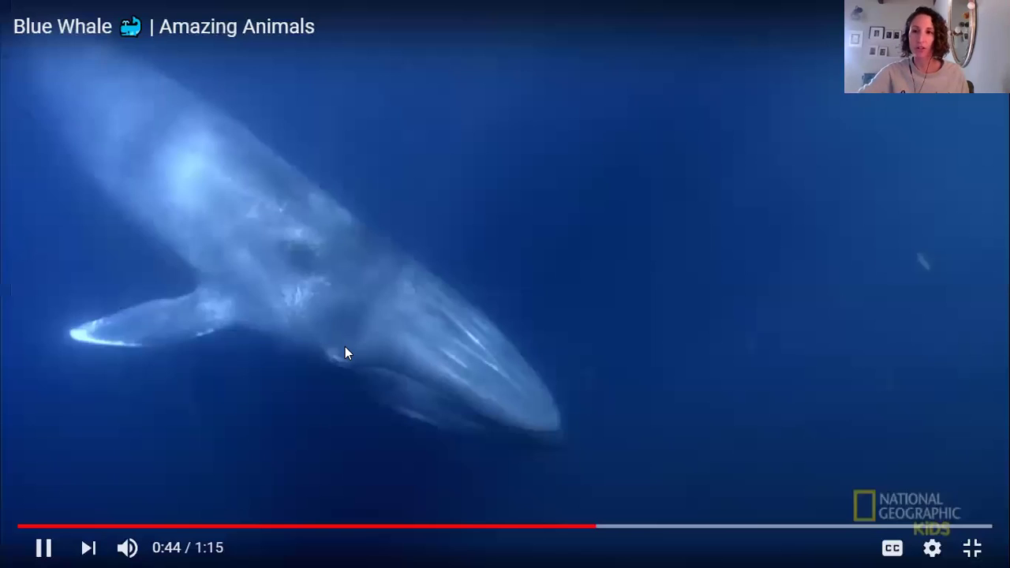
click(344, 352)
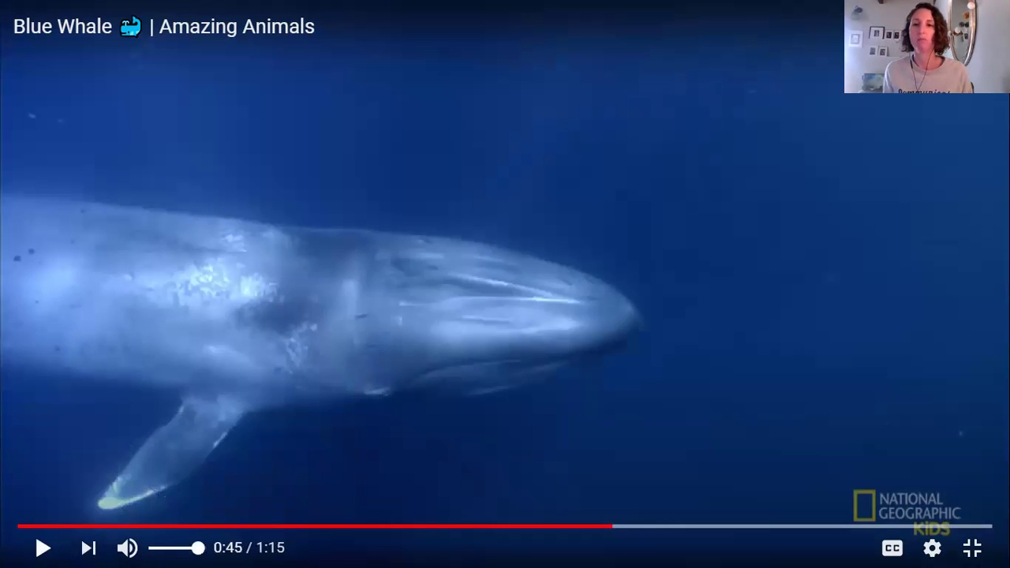
key(space)
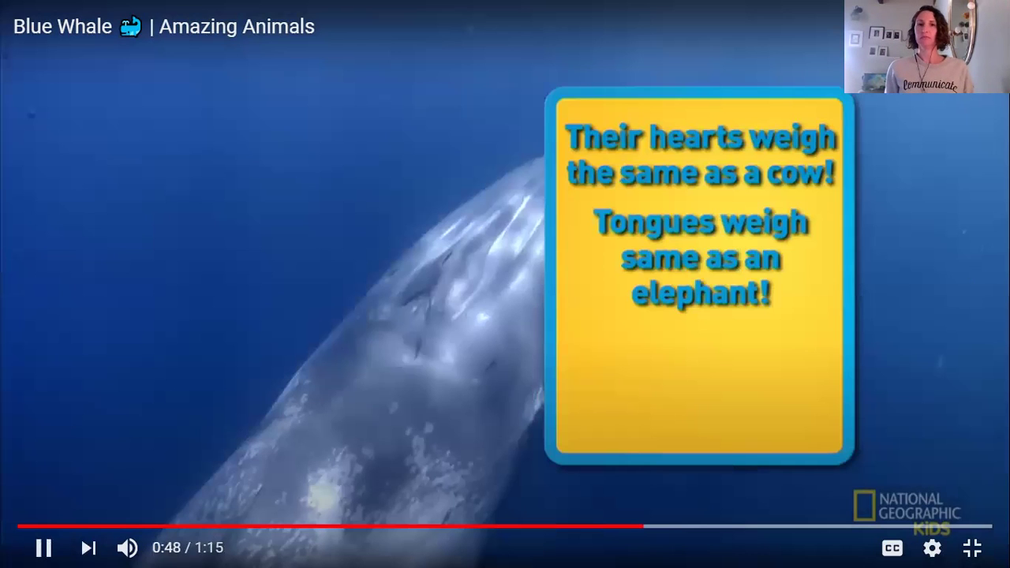
key(Right)
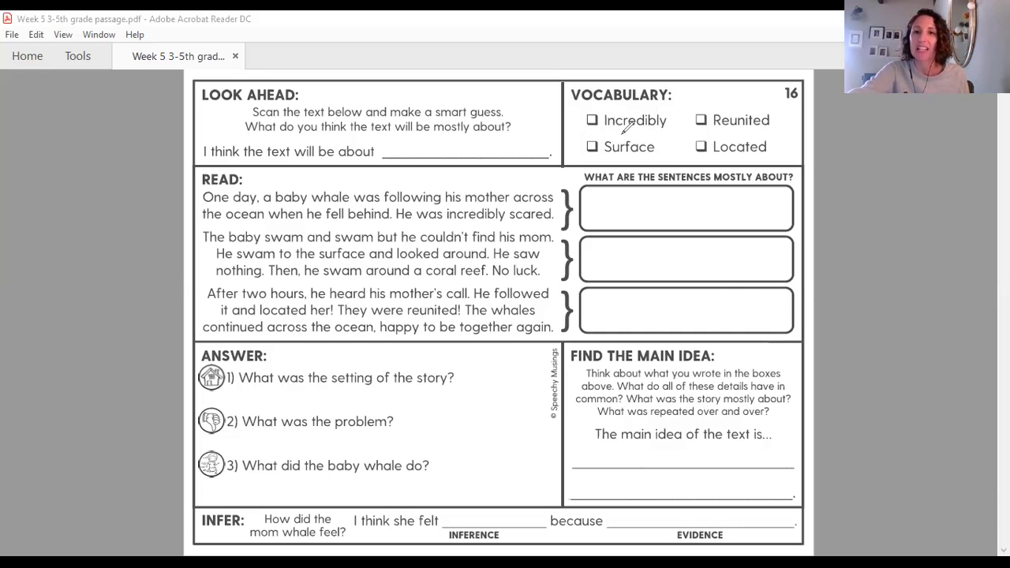
Step: Underline Incredibly, Reunited, Surface and Located in the Vocabulary box with the yellow highlighter
drag(582, 131, 669, 132)
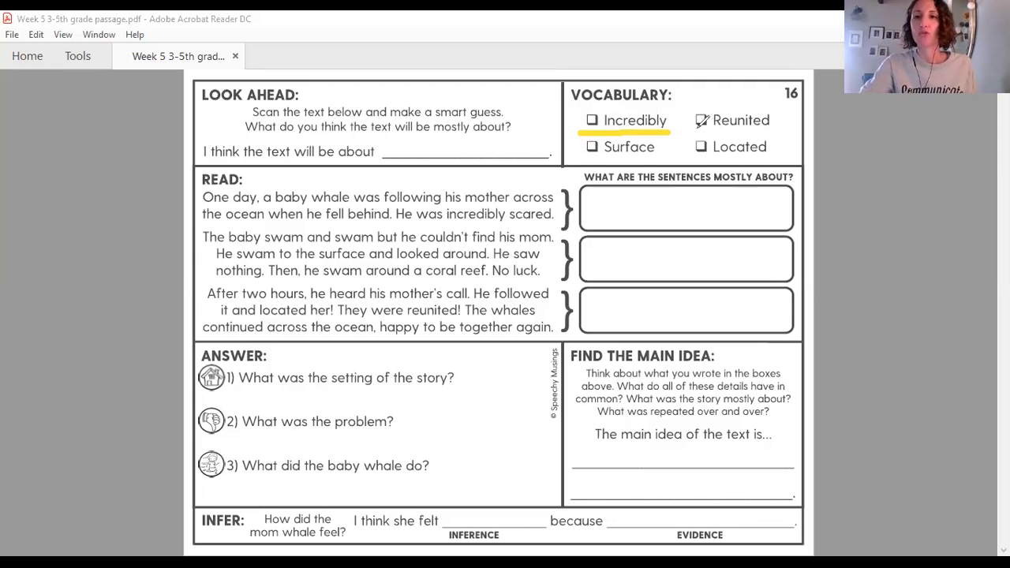
drag(695, 131, 780, 130)
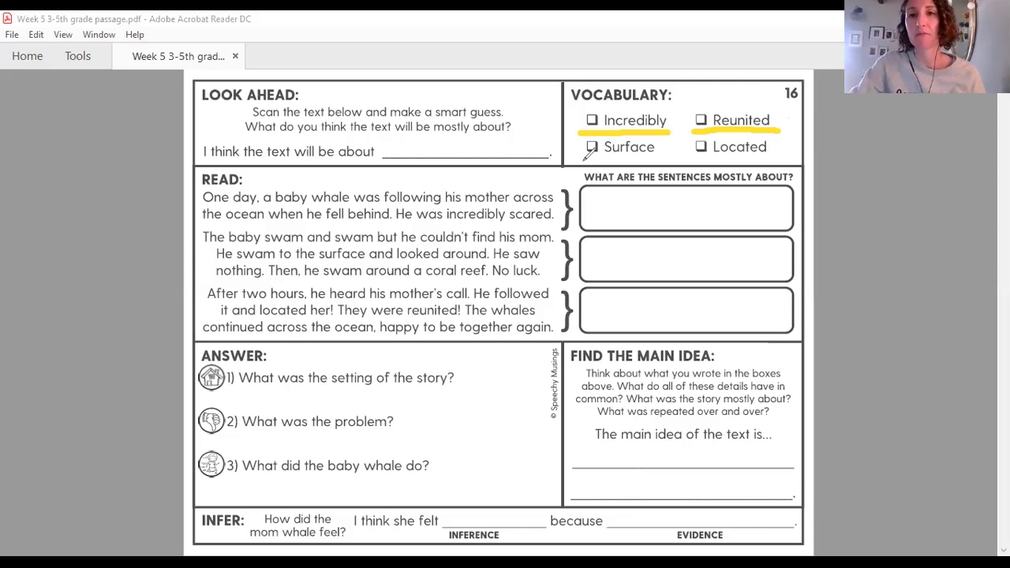
drag(589, 158, 661, 157)
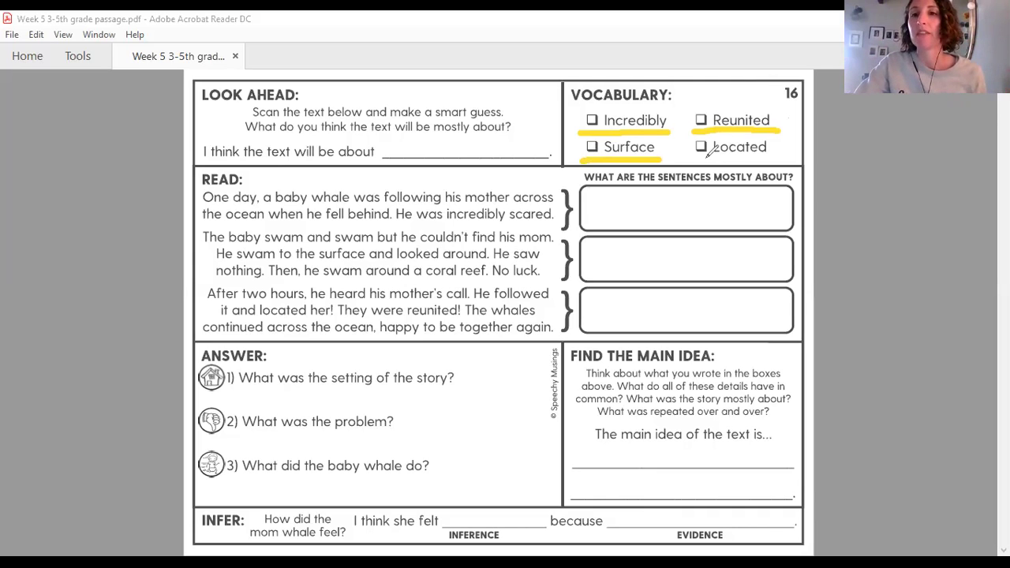
drag(700, 156, 775, 156)
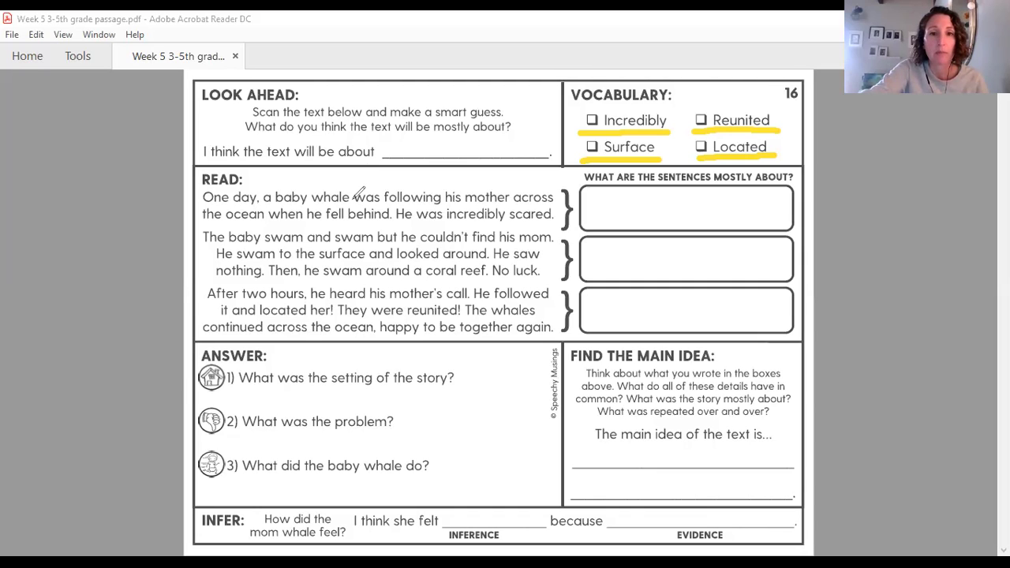
Step: Underline surface, incredibly, located and reunited in the READ passage in yellow
drag(320, 259, 365, 260)
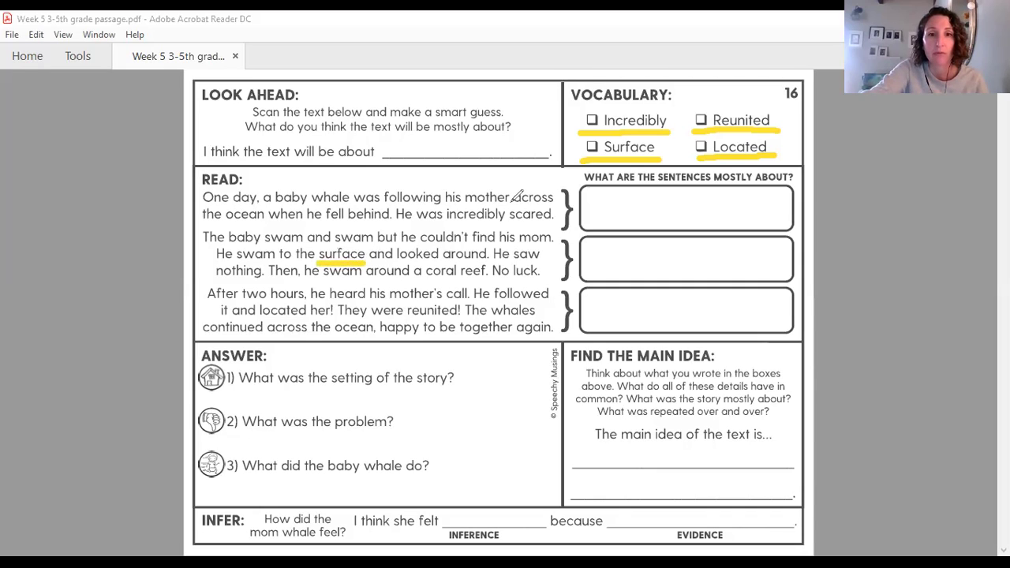
drag(450, 221, 507, 222)
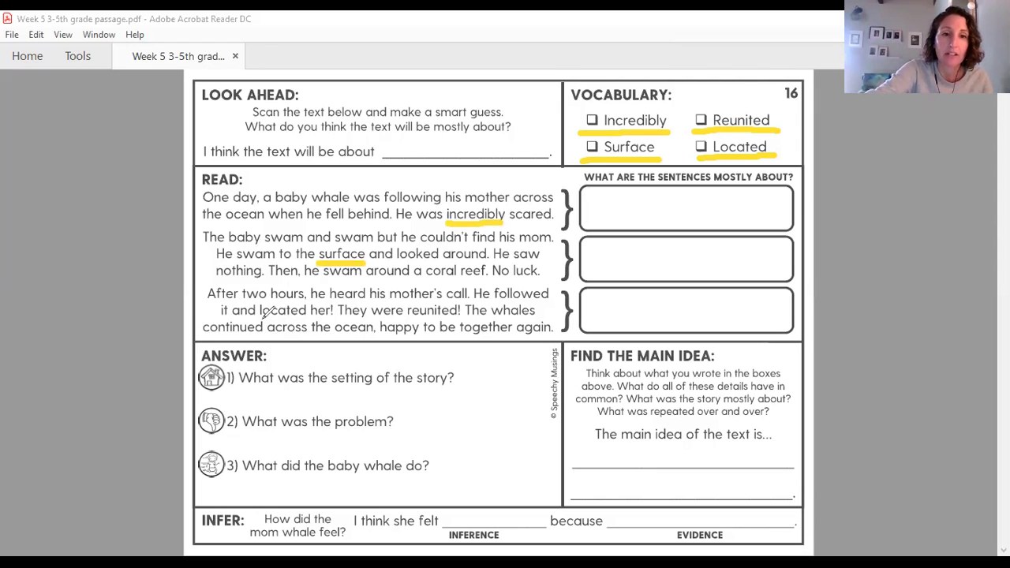
drag(263, 316, 311, 315)
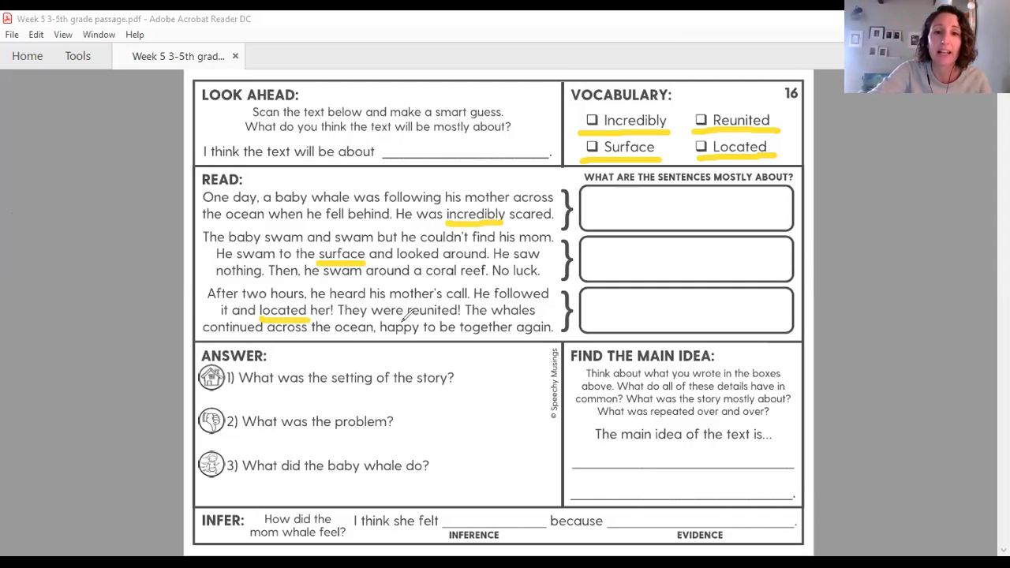
drag(407, 316, 465, 314)
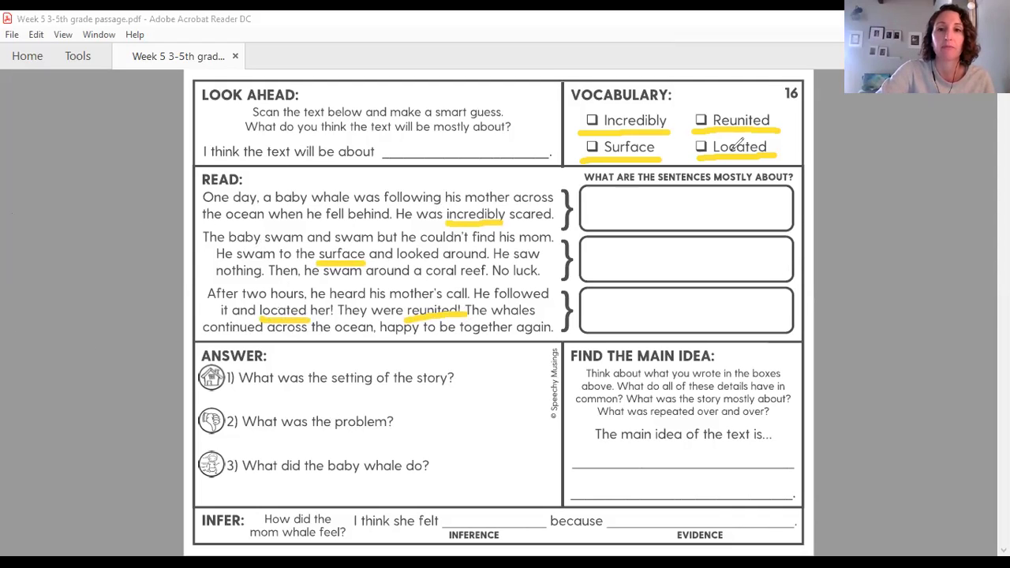
Step: Type 'A baby whale lost his mother and felt very scared.' into a narrowed text box in the first summary box
click(596, 205)
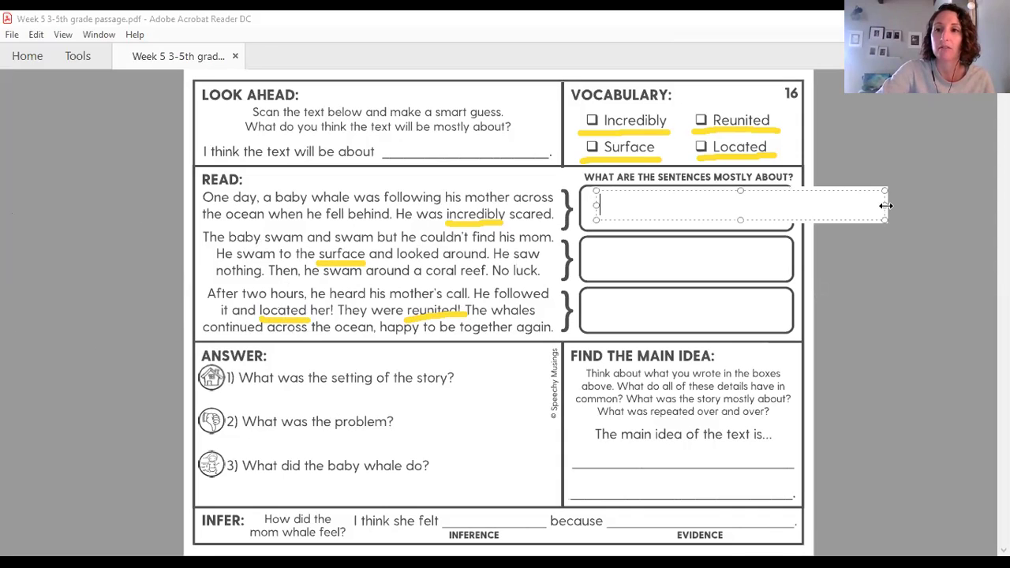
drag(885, 205, 768, 205)
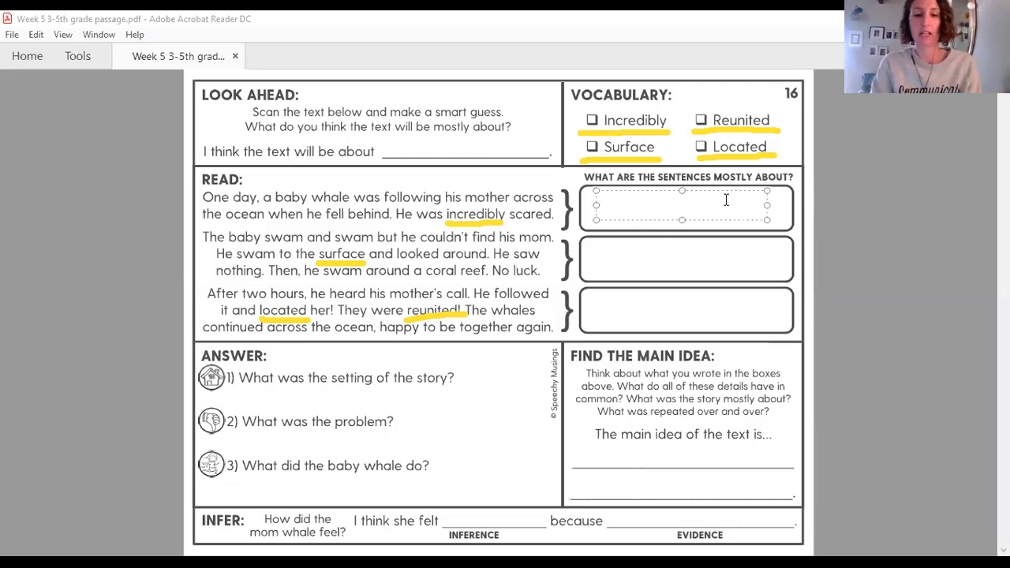
text(A baby whale )
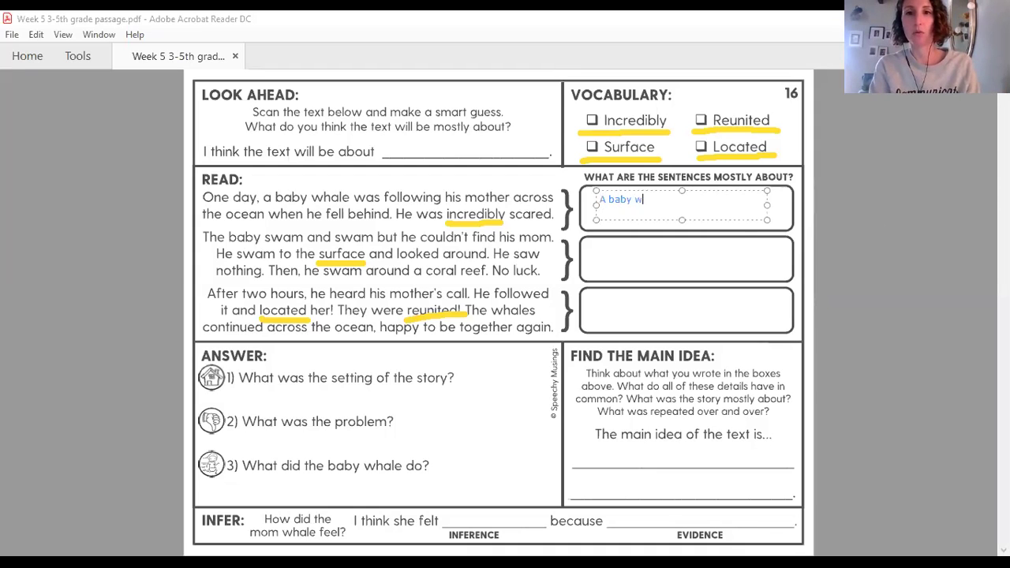
text(lost his m)
text(other.)
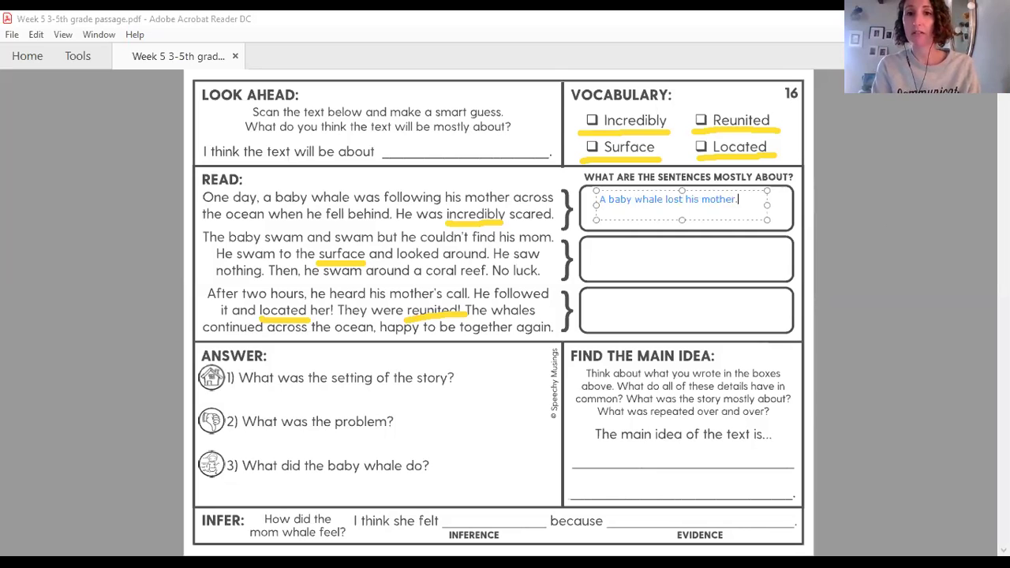
key(BackSpace)
text( and felt )
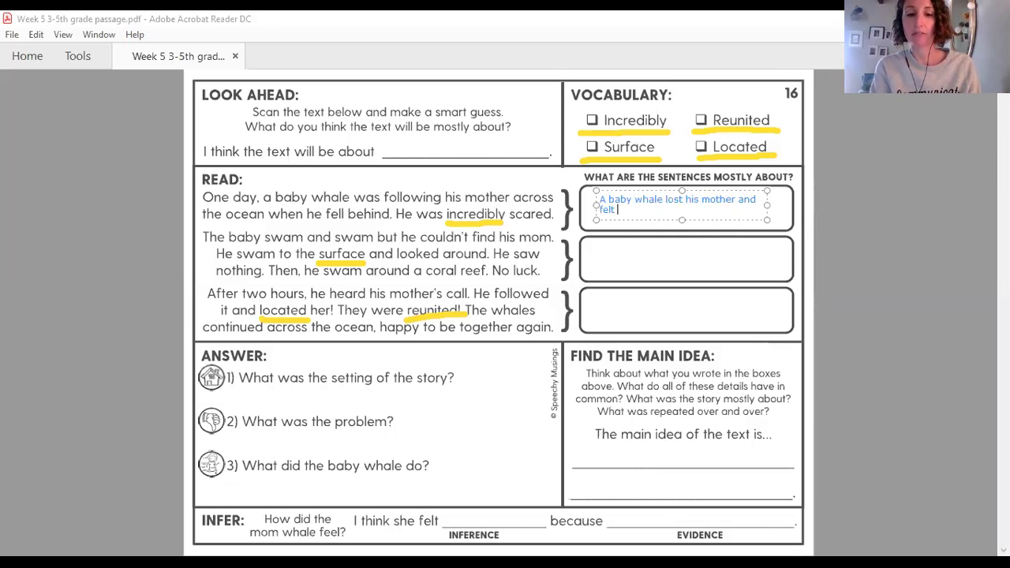
text(very scared.)
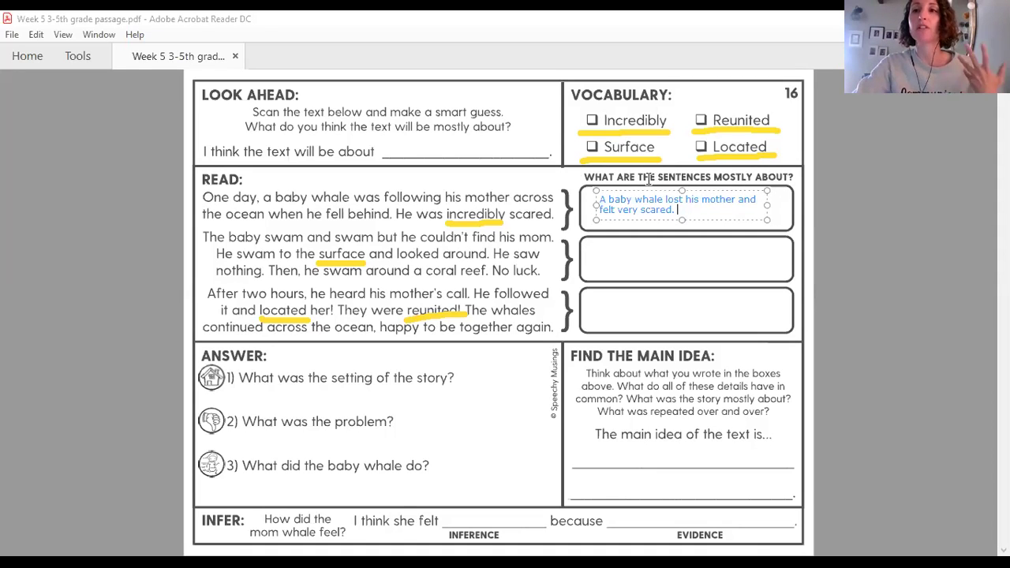
Step: Type 'The baby whale looked for his mother, BUT he could not find her.' into a widened box in summary box two
click(587, 251)
mouse_move(598, 251)
mouse_down()
mouse_move(832, 250)
mouse_move(754, 250)
mouse_up()
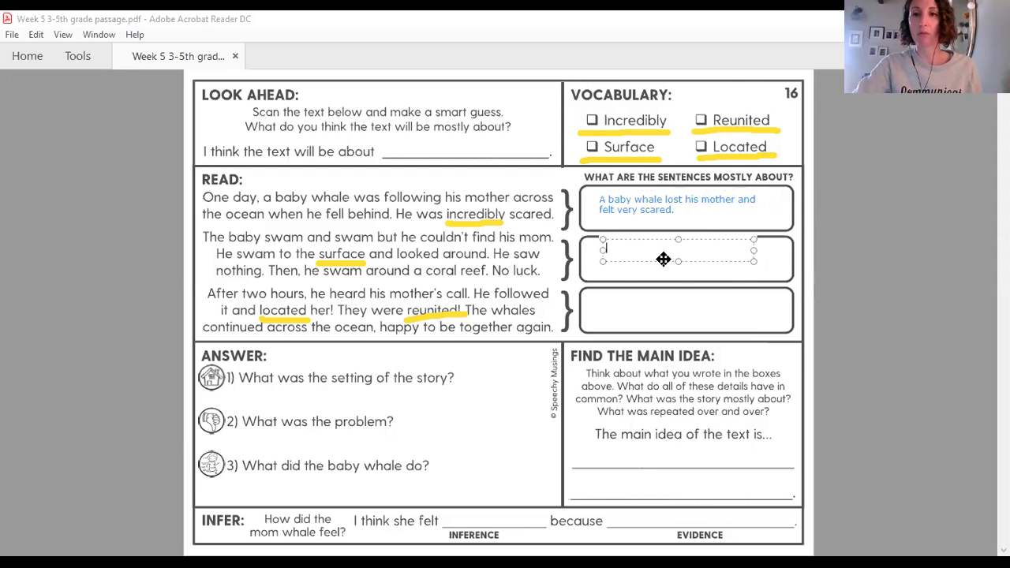
drag(663, 259, 646, 267)
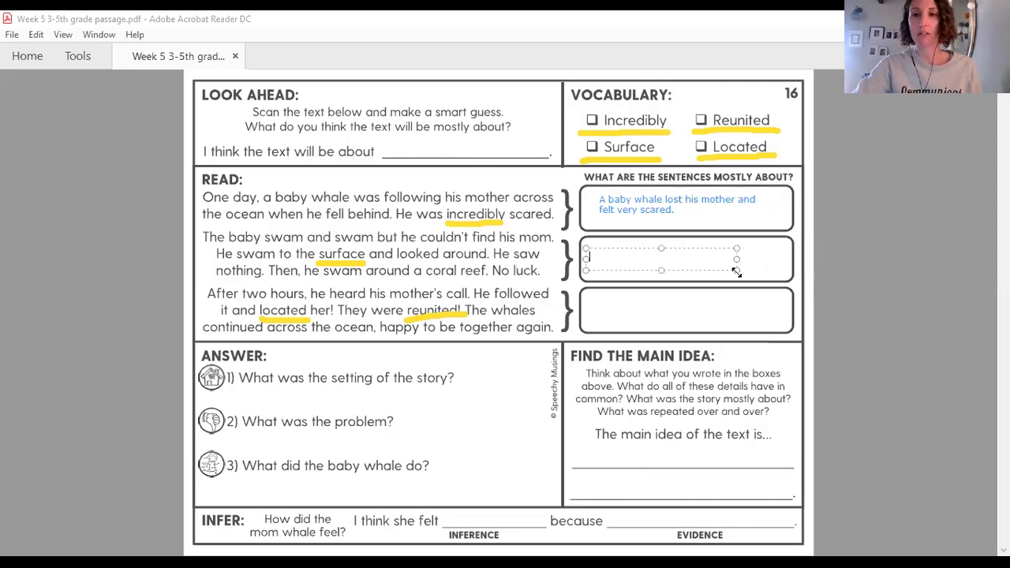
drag(736, 271, 781, 273)
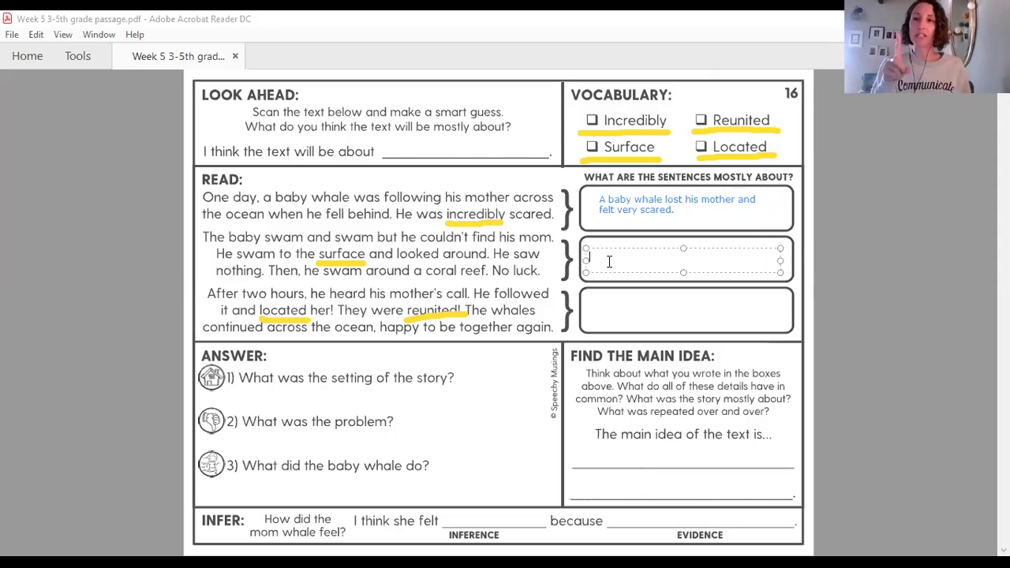
text(The baby whale look)
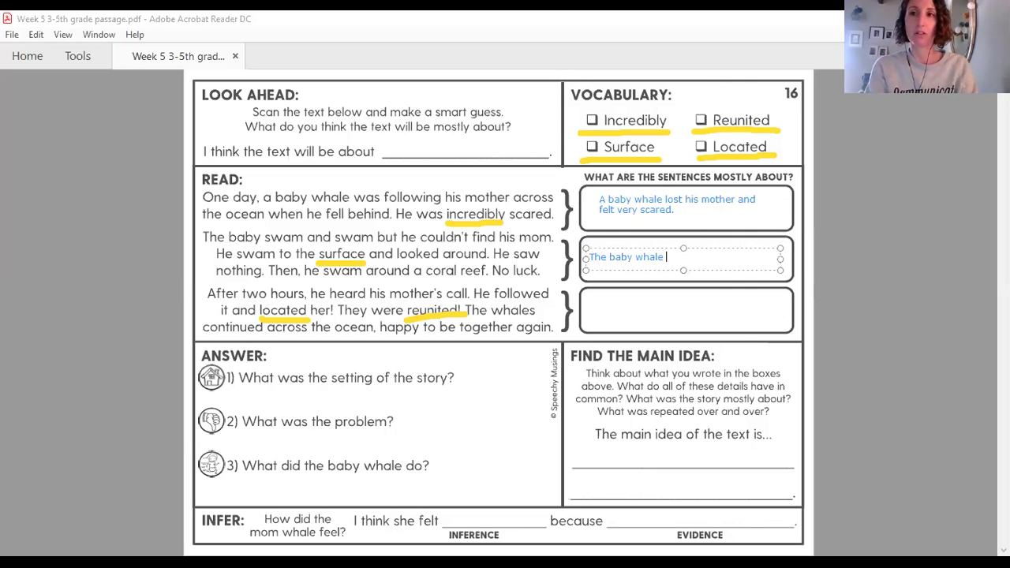
text(ed for h)
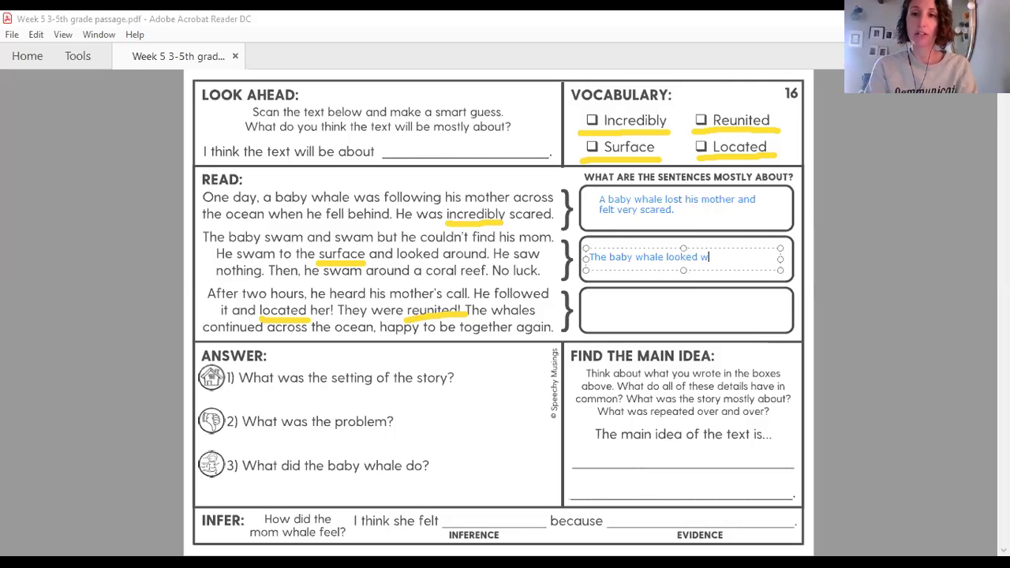
text(is mother, )
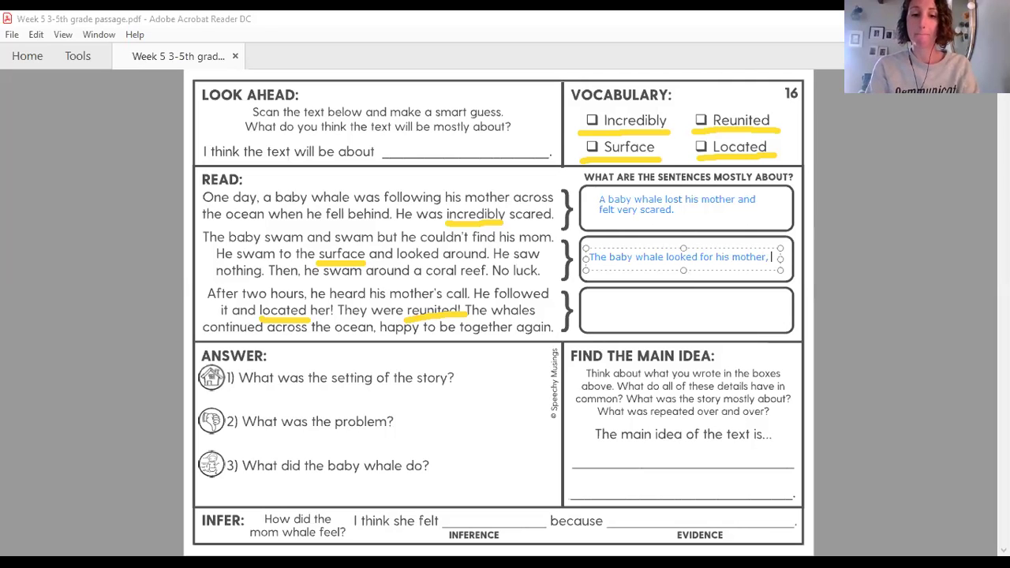
text(BUT)
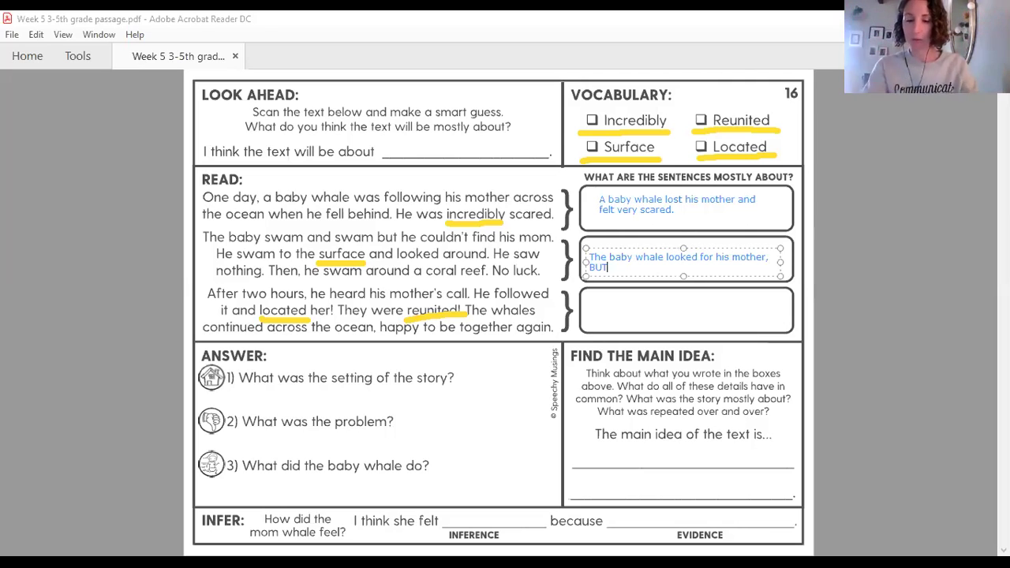
text( he could not find her.)
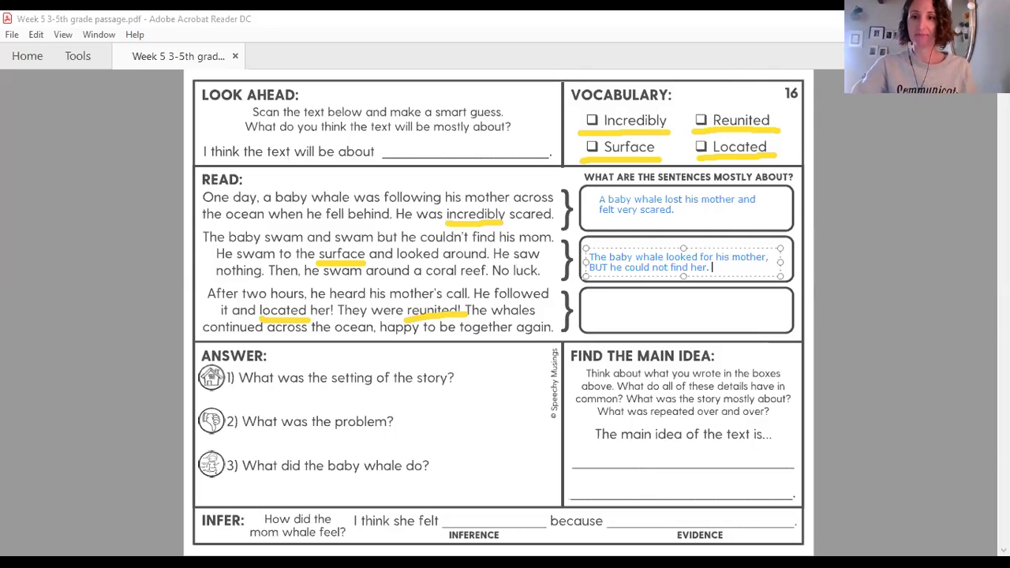
Step: Fit a text box to the third summary box and type 'Finally, he heard his mother and they were together again.'
click(584, 300)
drag(601, 303, 820, 310)
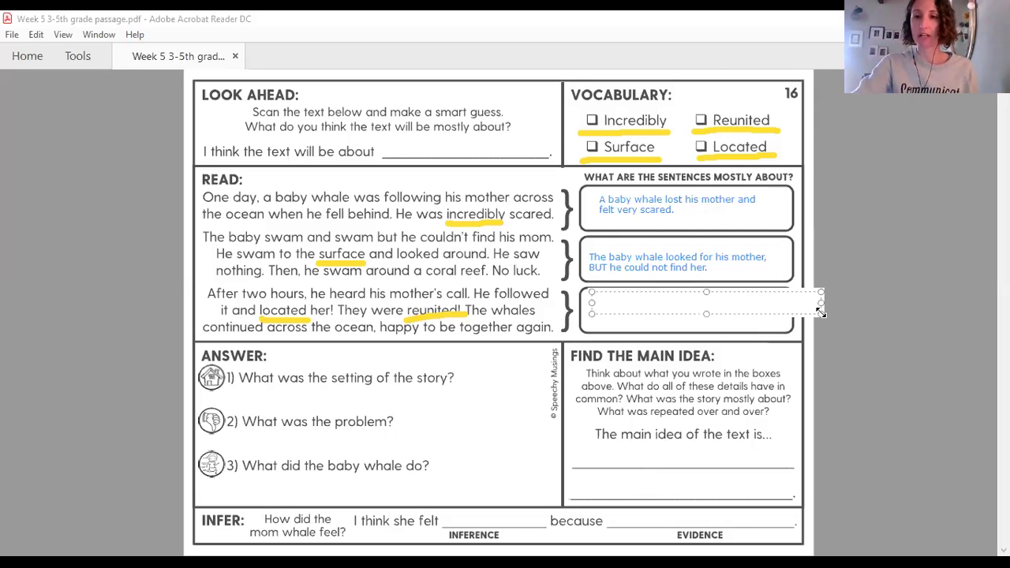
drag(821, 312, 773, 332)
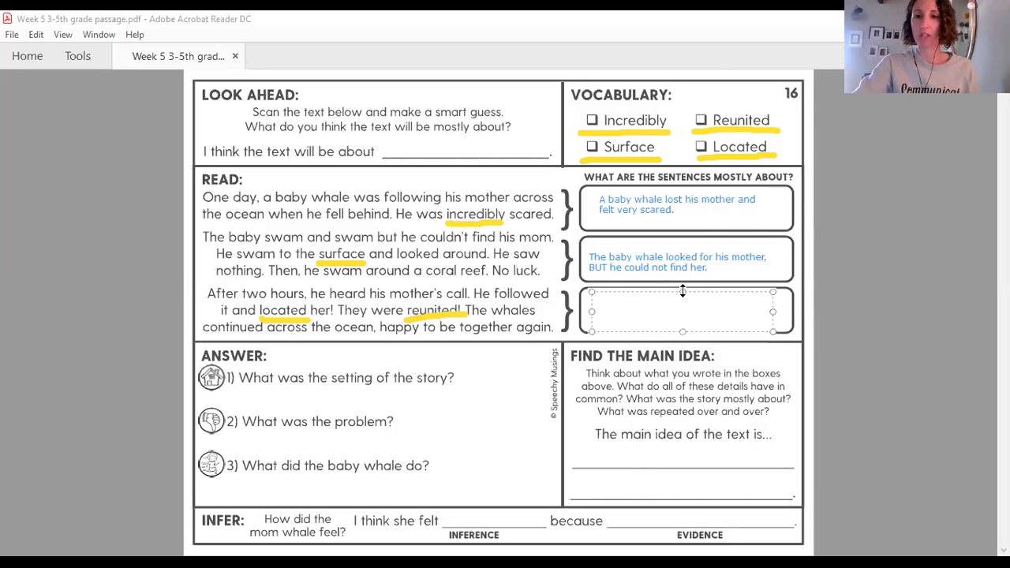
mouse_move(683, 292)
mouse_down()
mouse_move(688, 302)
mouse_move(686, 293)
mouse_up()
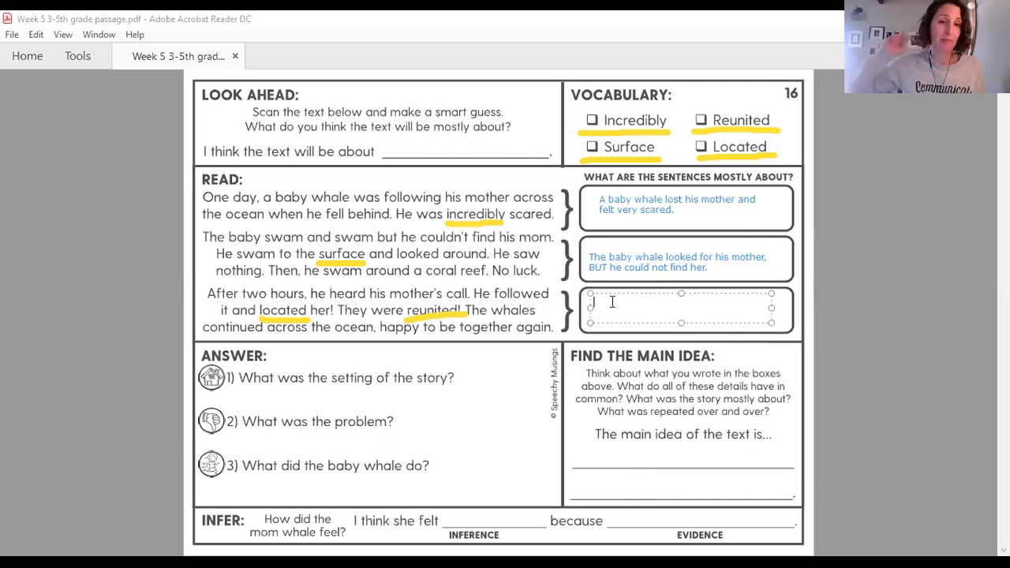
text(Finally, )
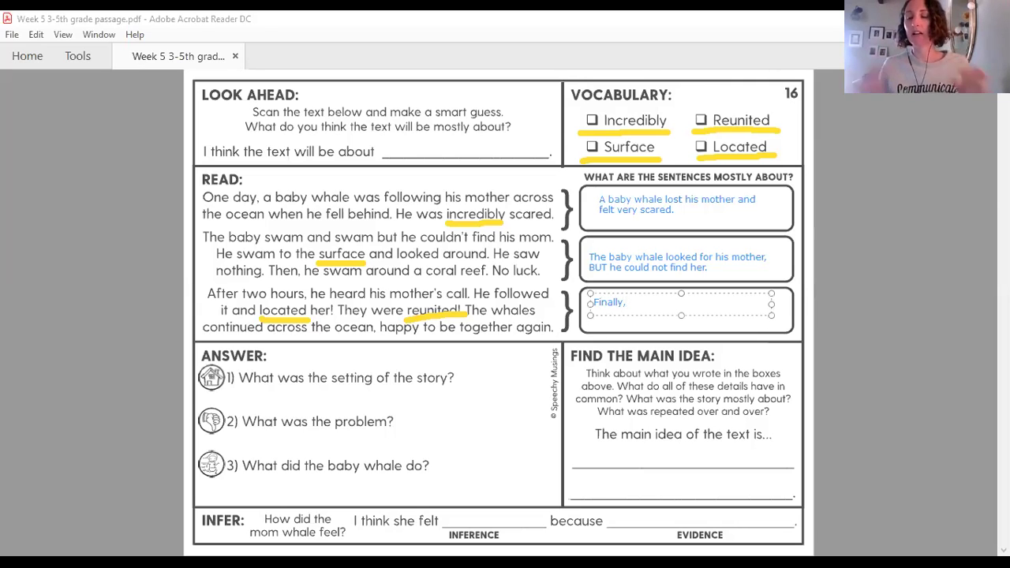
text(hw)
key(BackSpace)
text(e heard his mother and )
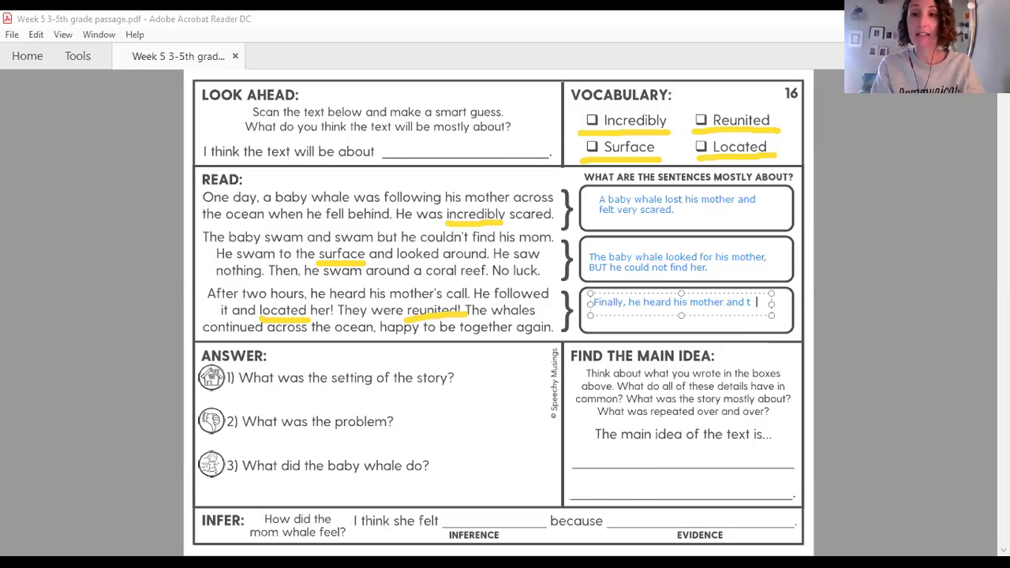
text(they were together again.)
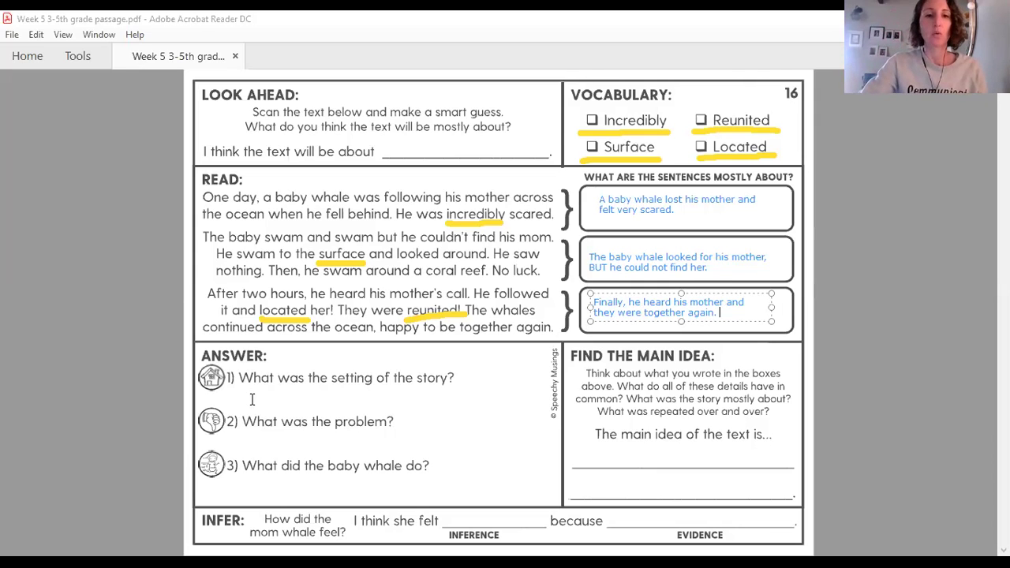
Step: Write 'In the ocean.' below question 1 as the setting answer
click(252, 400)
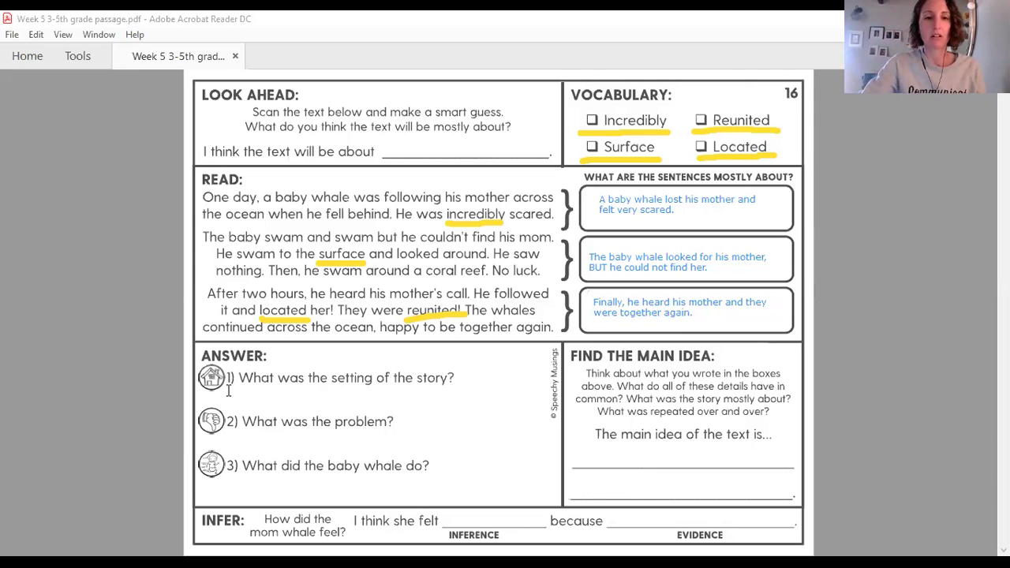
click(391, 389)
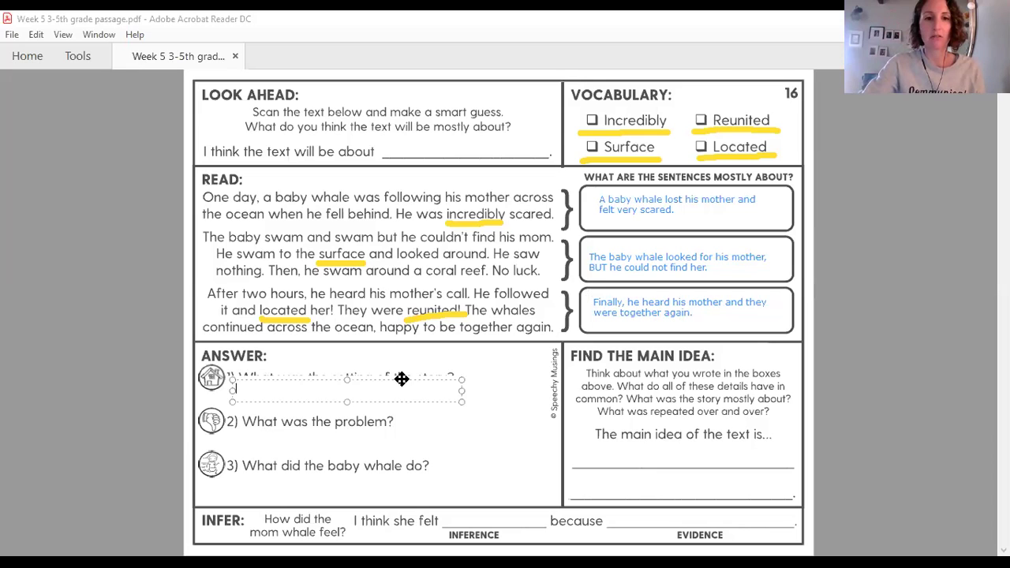
drag(401, 379, 402, 389)
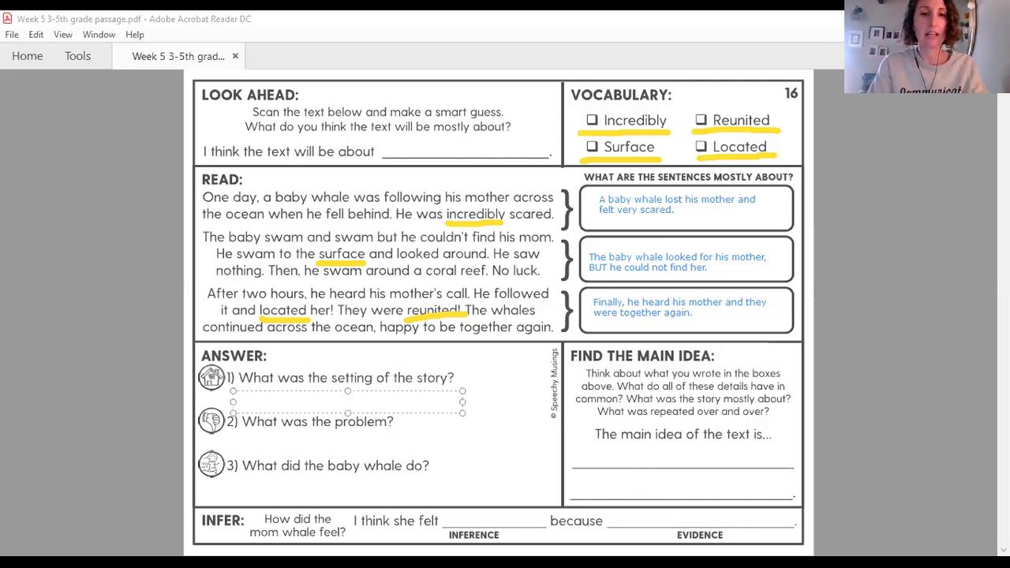
text(In the ocean.)
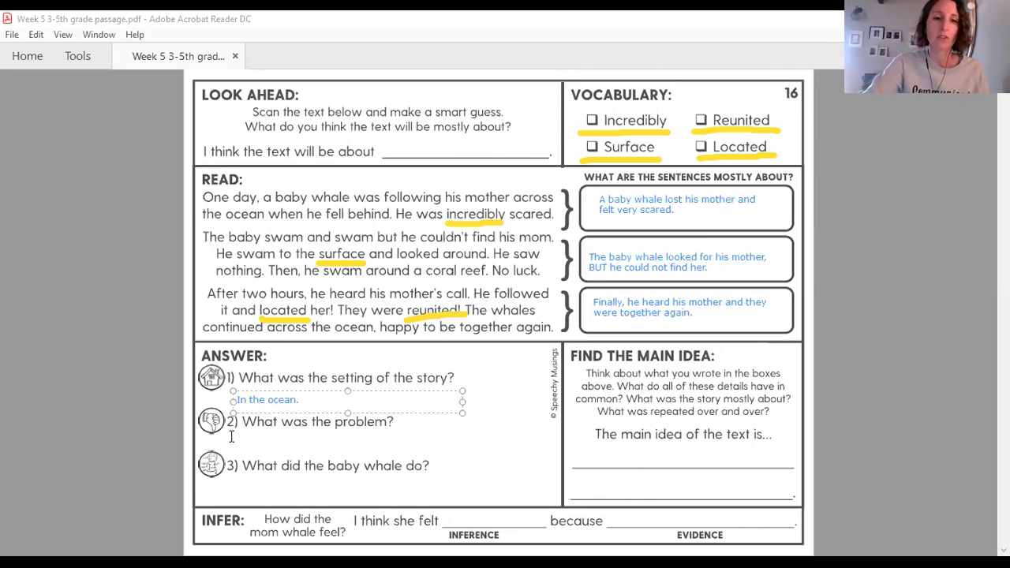
Step: Answer question 2 with 'He lost his mother.'
click(236, 441)
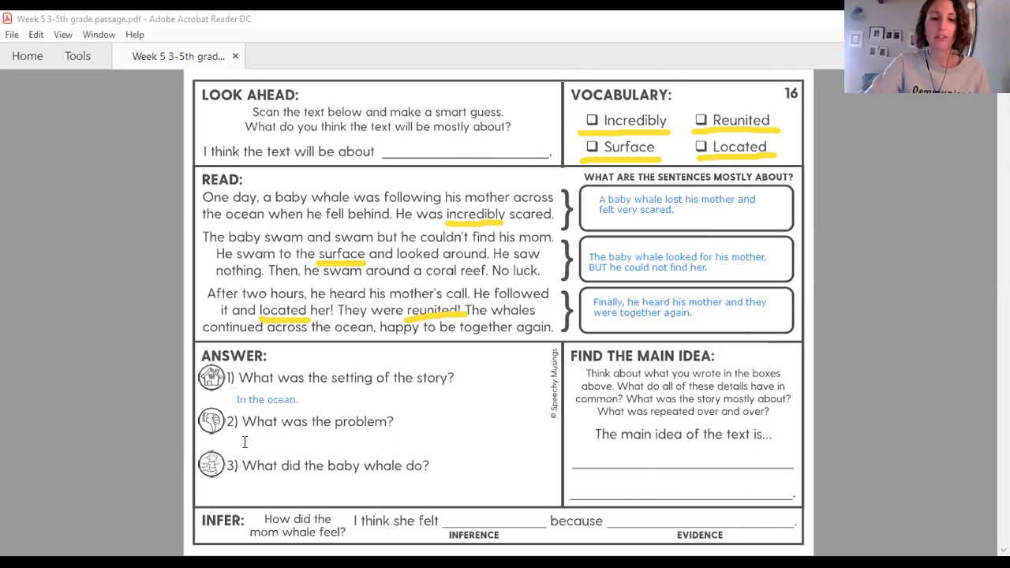
click(248, 441)
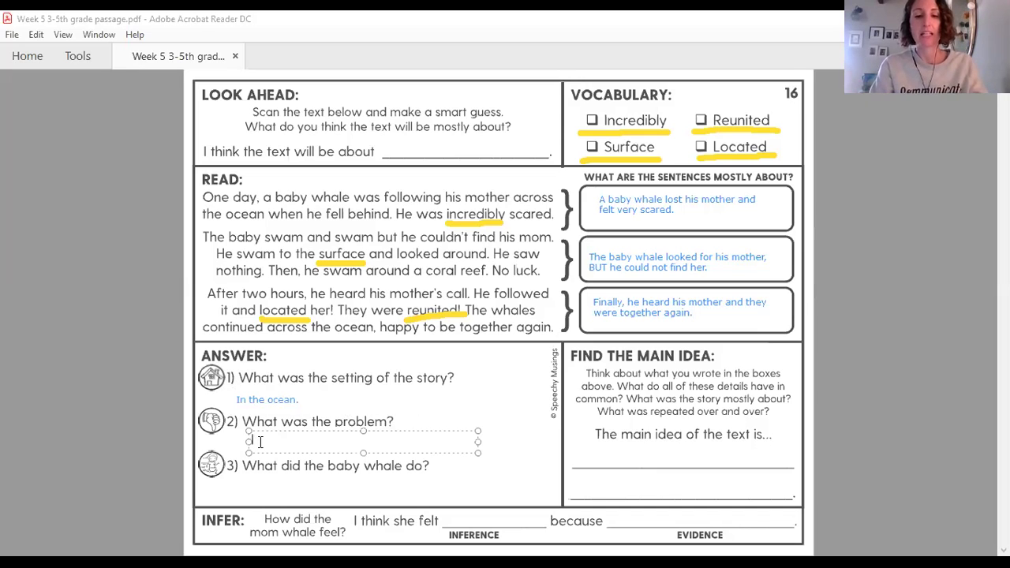
text(He lost his mother.)
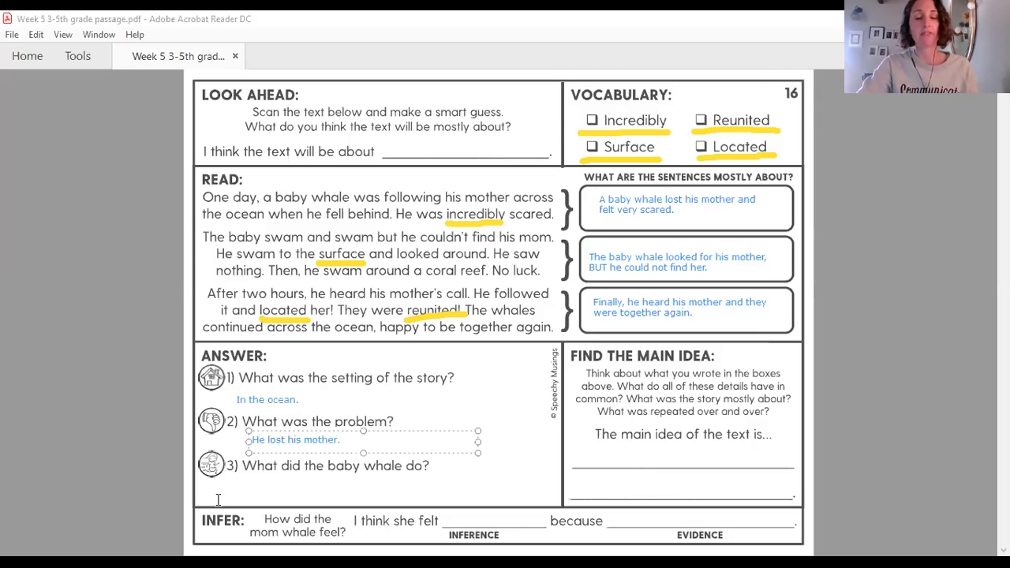
Step: Answer question 3 with 'He looked and listened for his mother.' on its answer line
click(240, 489)
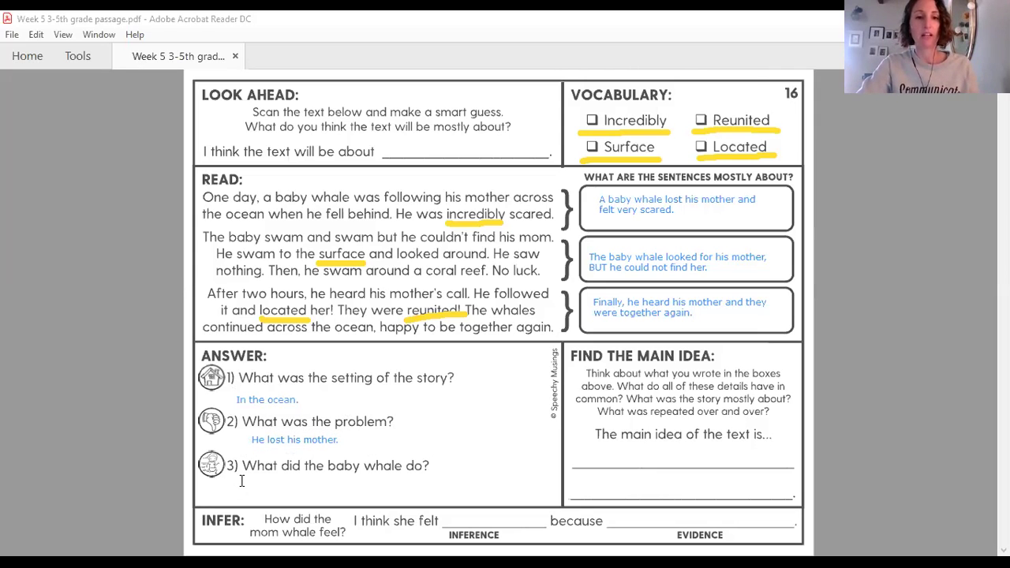
click(243, 481)
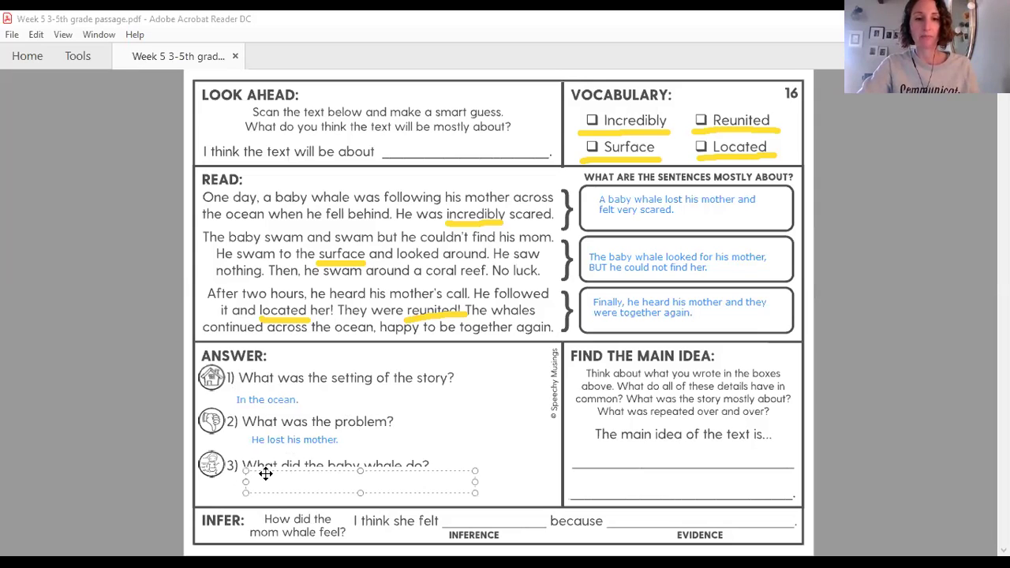
drag(266, 474, 248, 479)
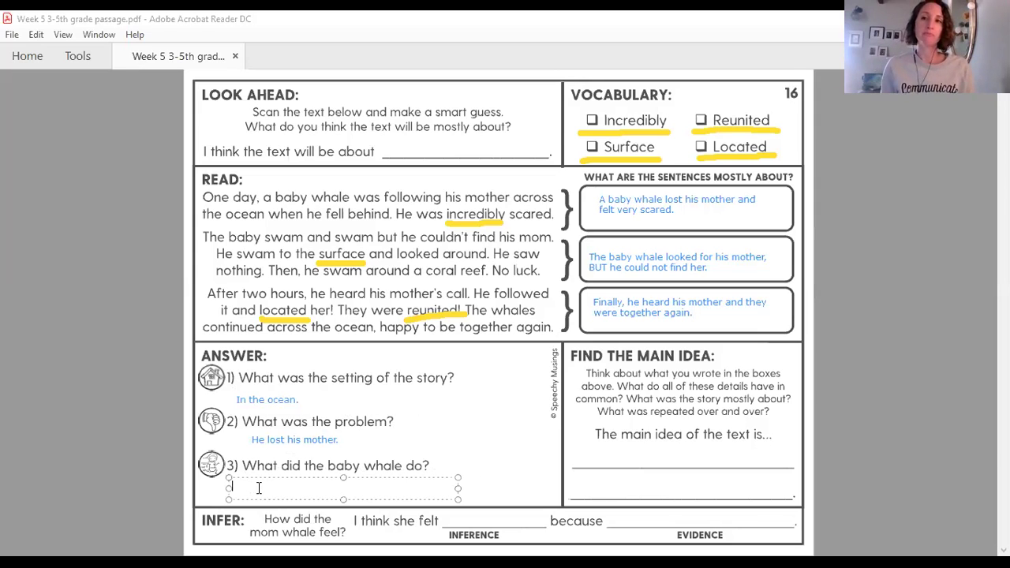
text(He)
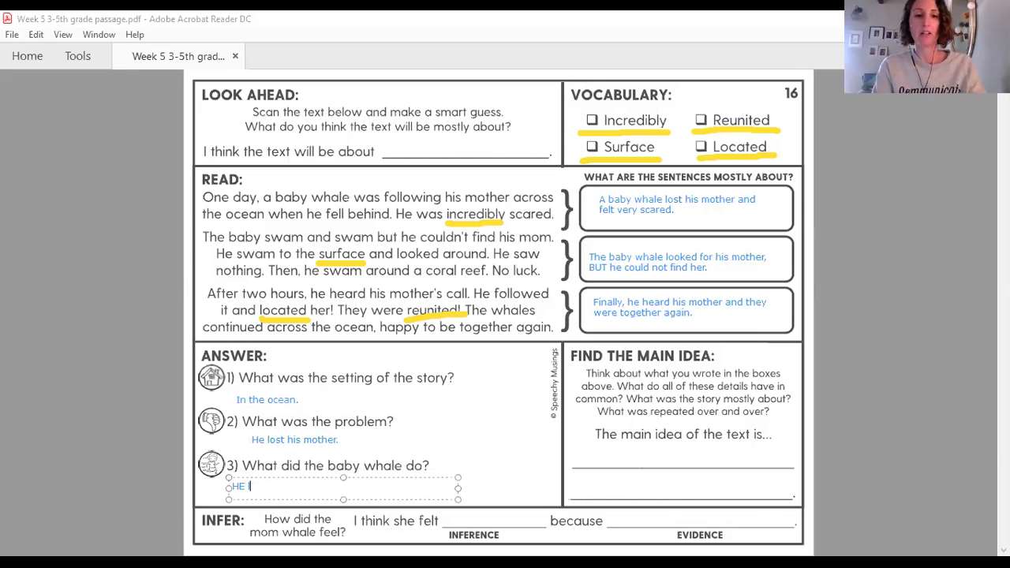
text( looked and listened for)
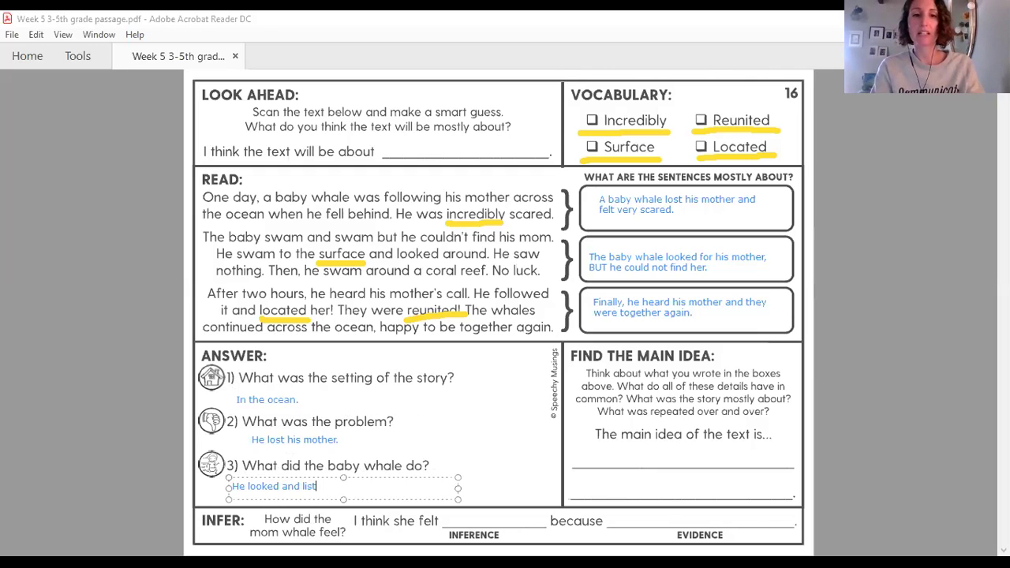
text( his mother.)
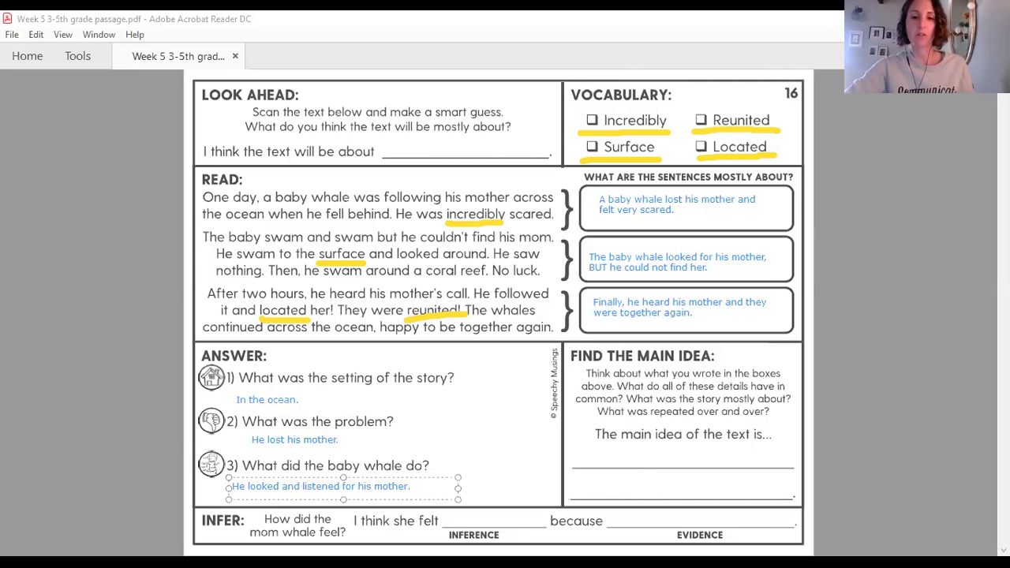
Step: Type 'The baby whale got lost but he kept searching.' on the main idea line
click(582, 454)
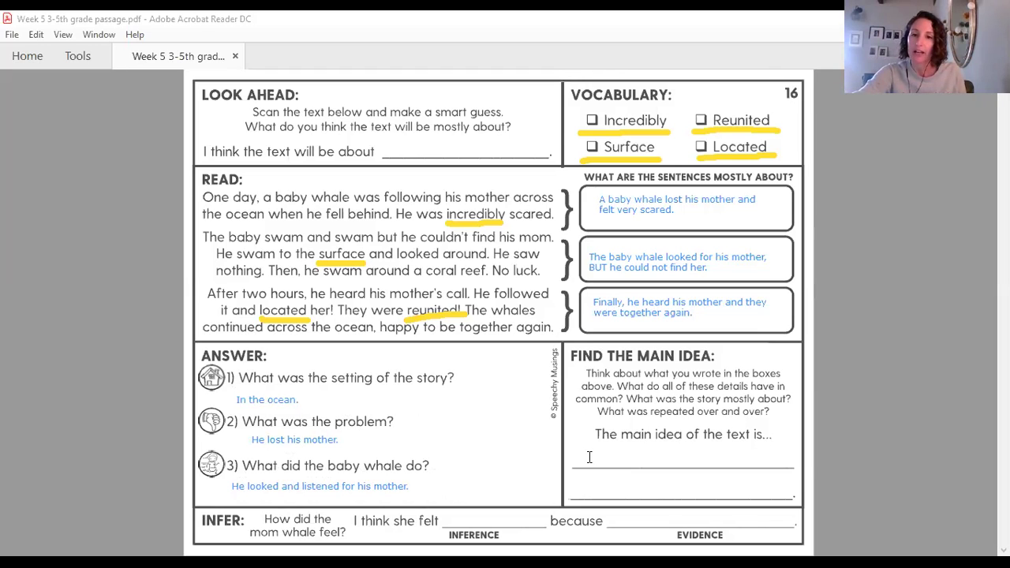
click(655, 449)
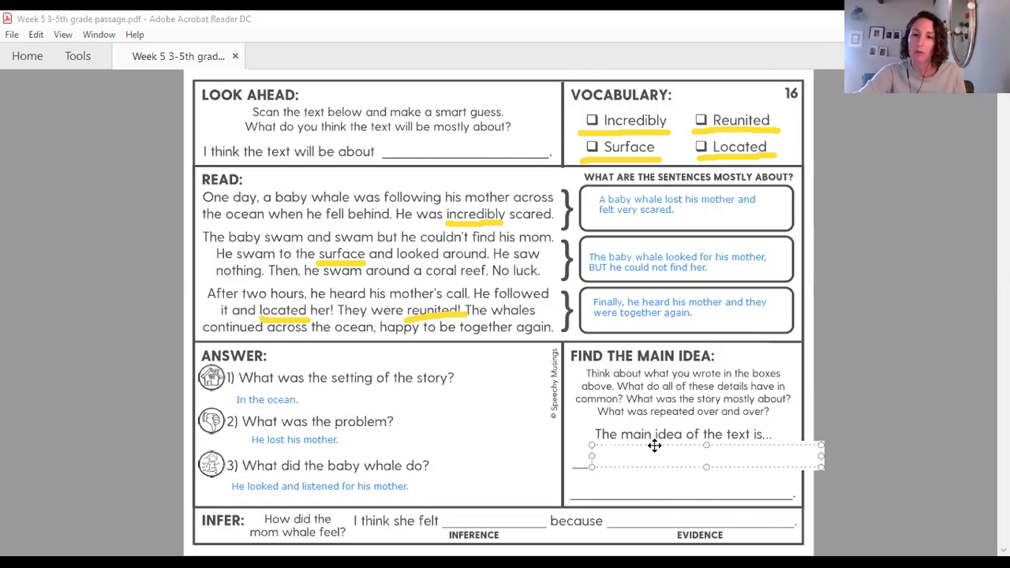
drag(655, 446, 637, 448)
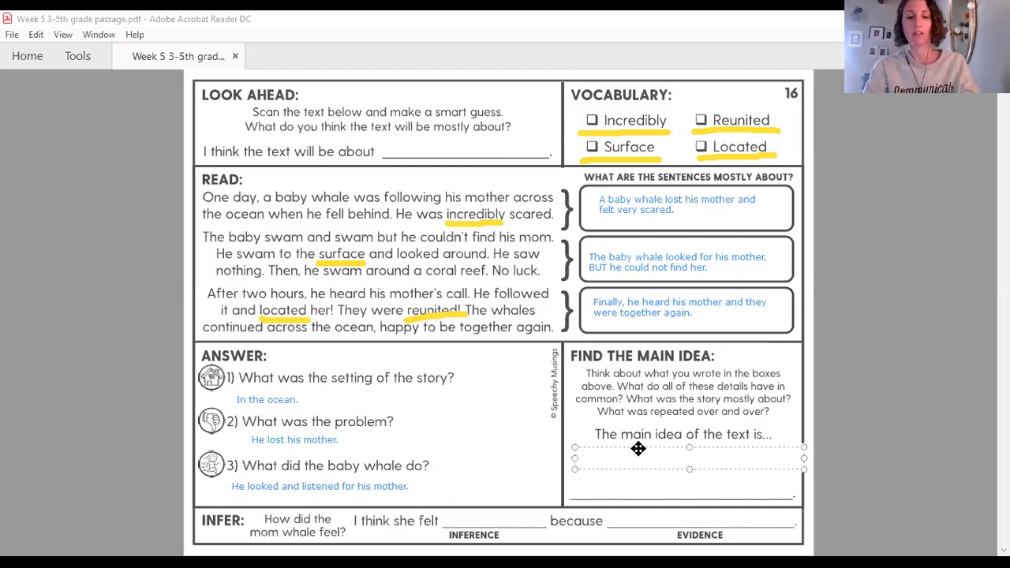
text(The baby whale got lost but he kept searching.)
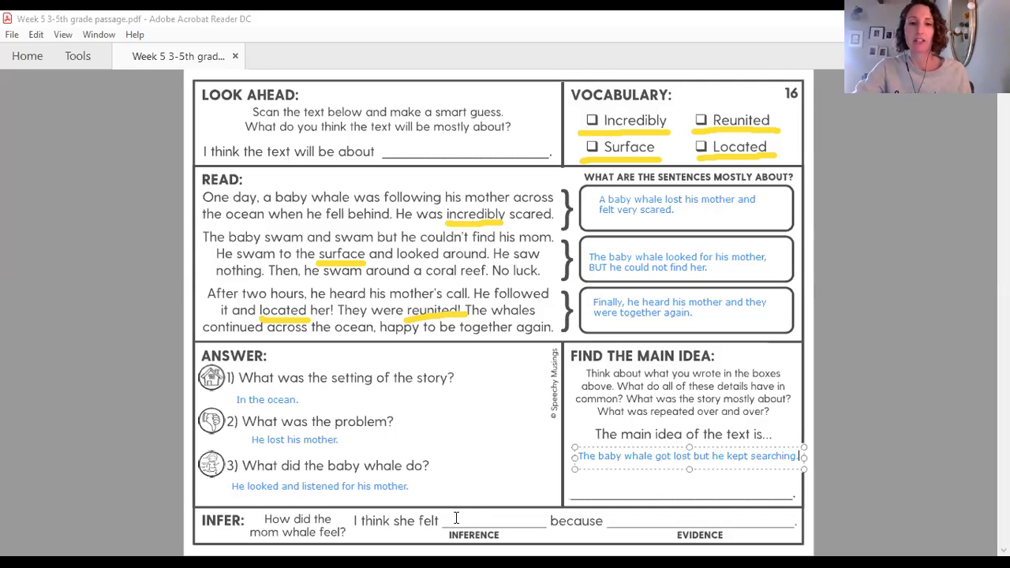
Step: Type 'terrified' on the inference blank after 'I think she felt', narrowing its box to end before 'because'
click(442, 521)
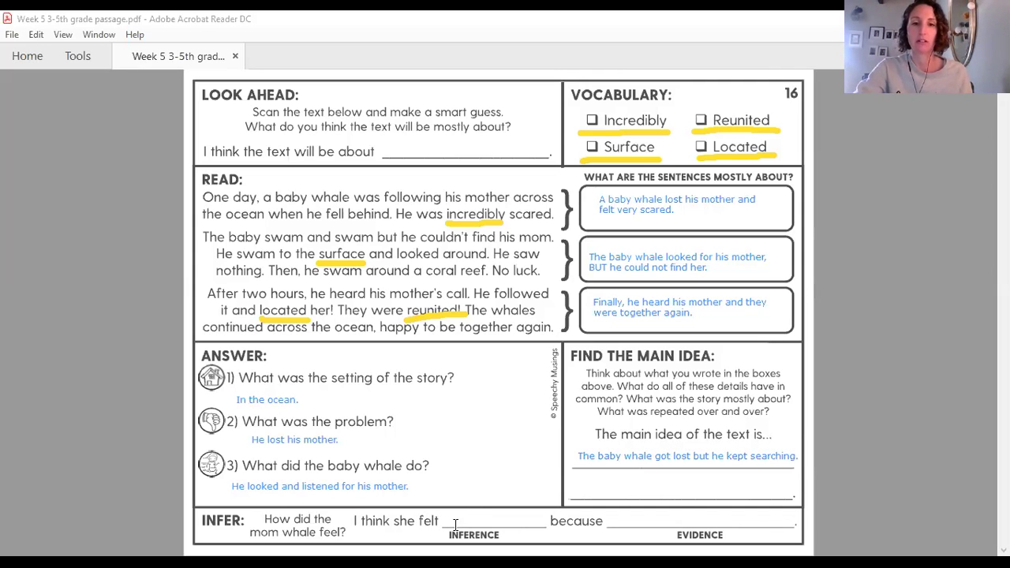
click(445, 521)
text(terrified)
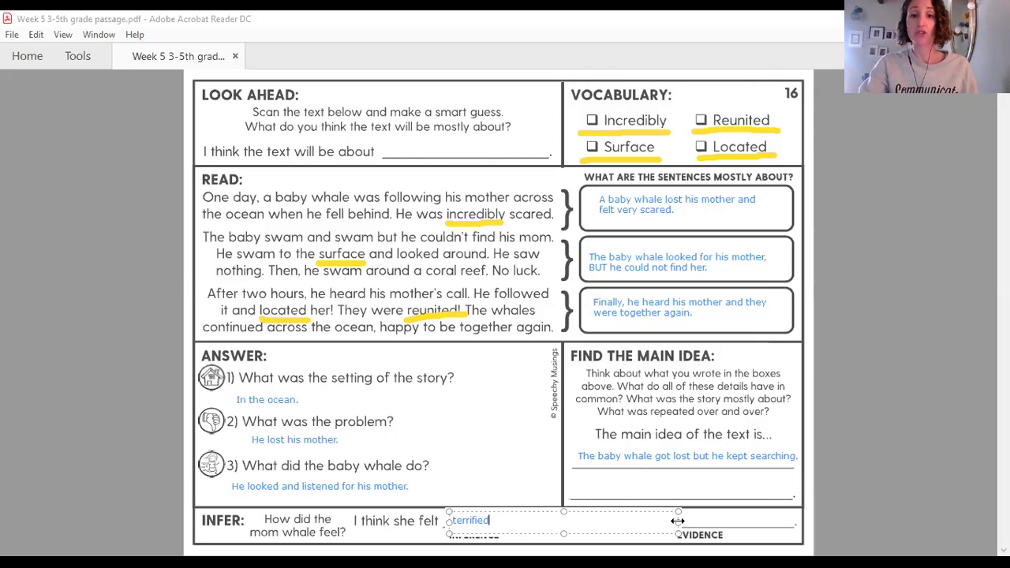
drag(678, 521, 509, 521)
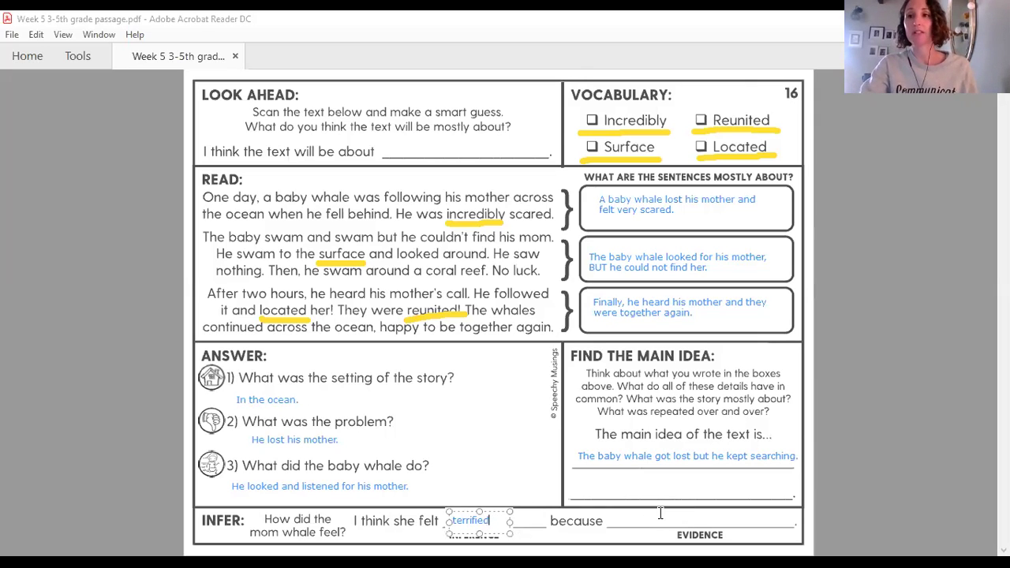
click(613, 522)
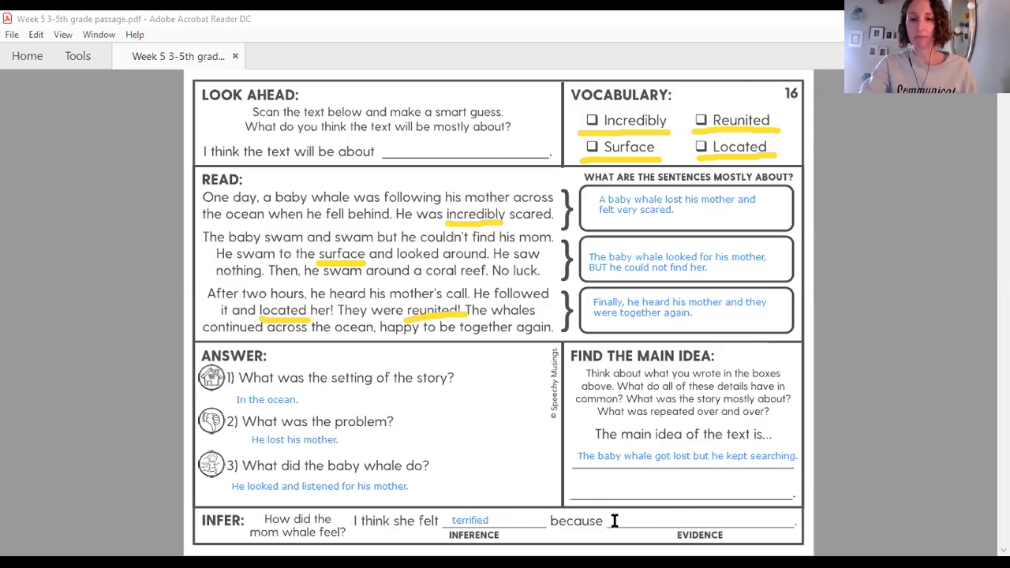
Step: Type 'her baby could get hurt.' on the evidence blank after 'because'
click(614, 521)
text(her baby could get)
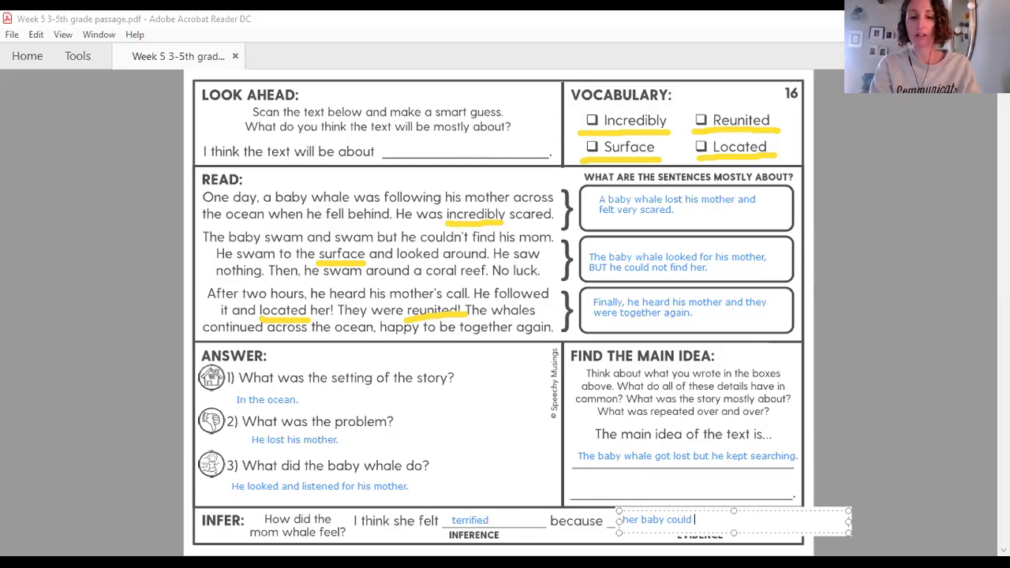
text( hurt.)
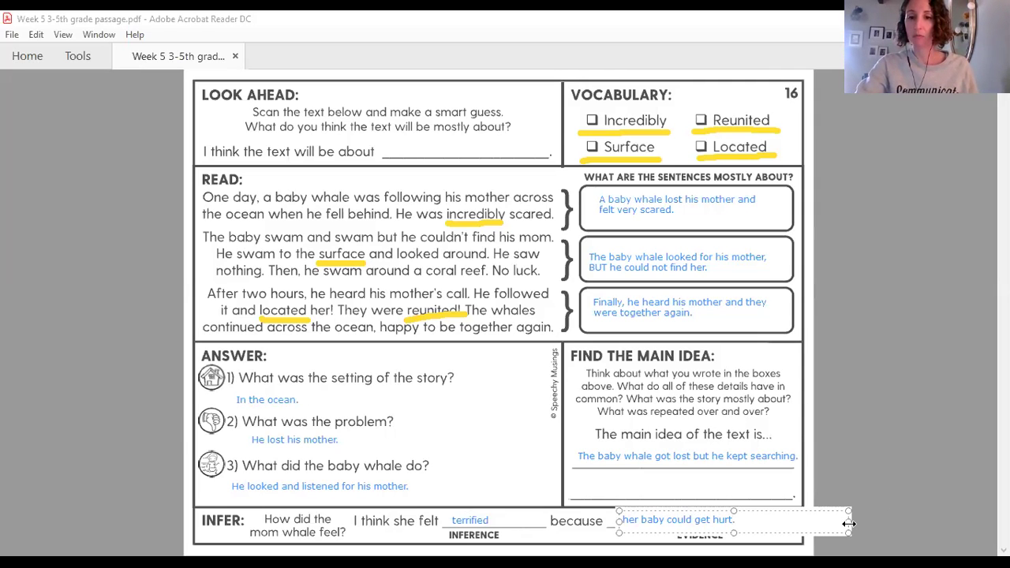
click(832, 411)
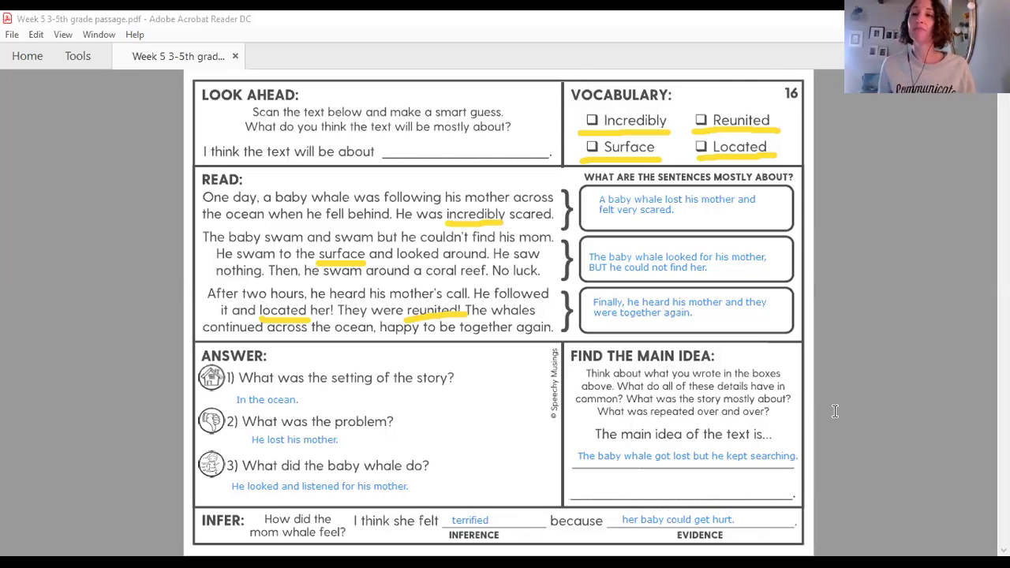